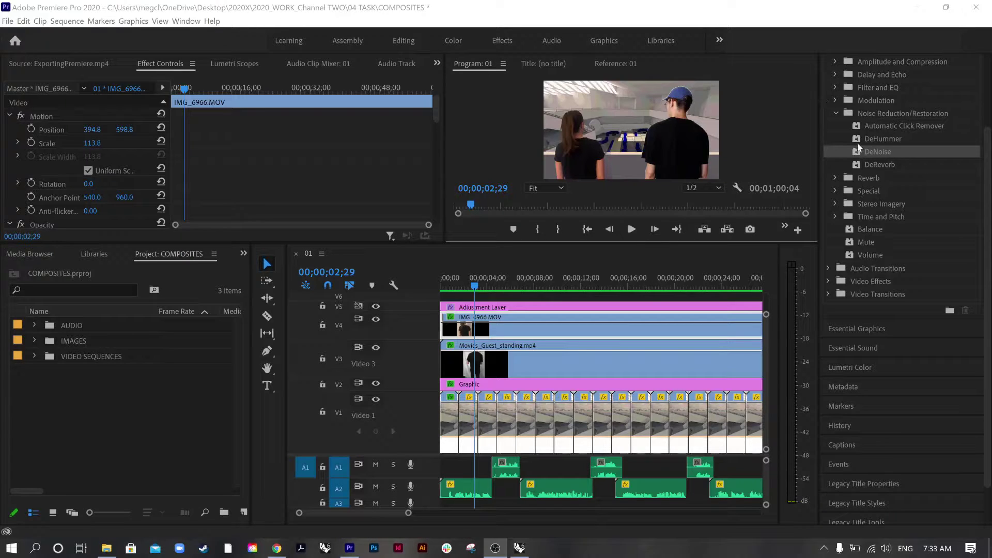
# Look through the Video Effects and Video Transitions categories, including Page Peel and Dissolve, and collapse the Noise Reduction/Restoration group.
pyautogui.click(828, 280)
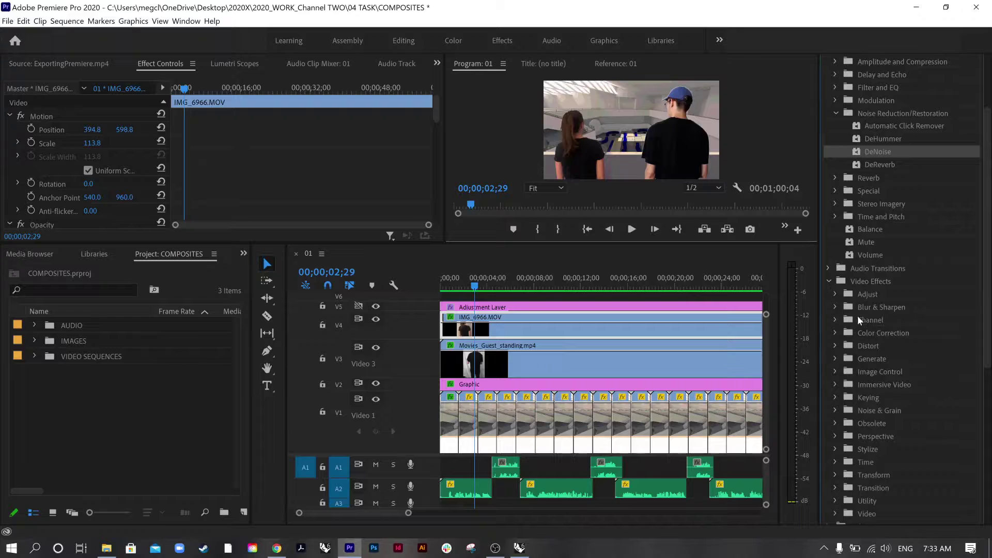
pyautogui.scroll(-2, 886, 284)
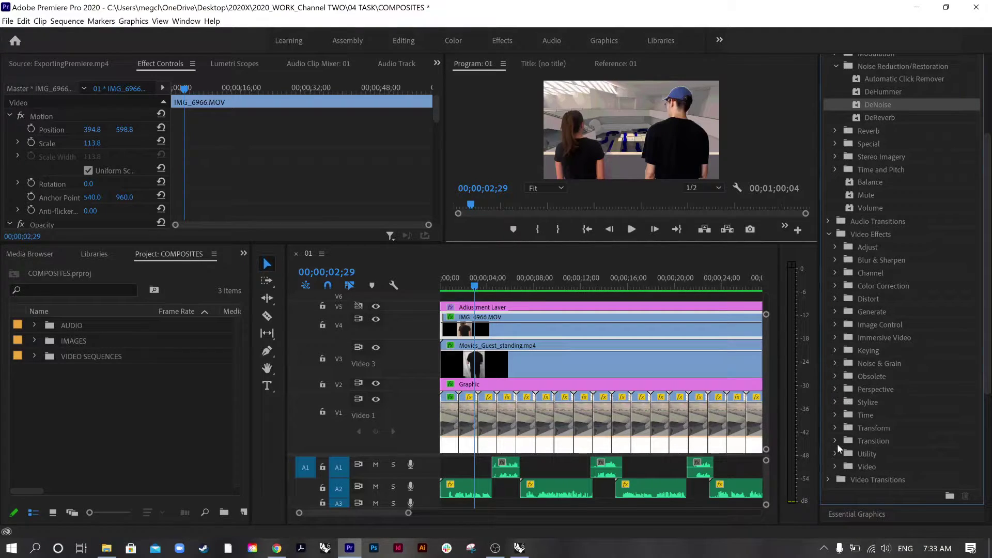
pyautogui.click(828, 479)
pyautogui.scroll(-1, 891, 407)
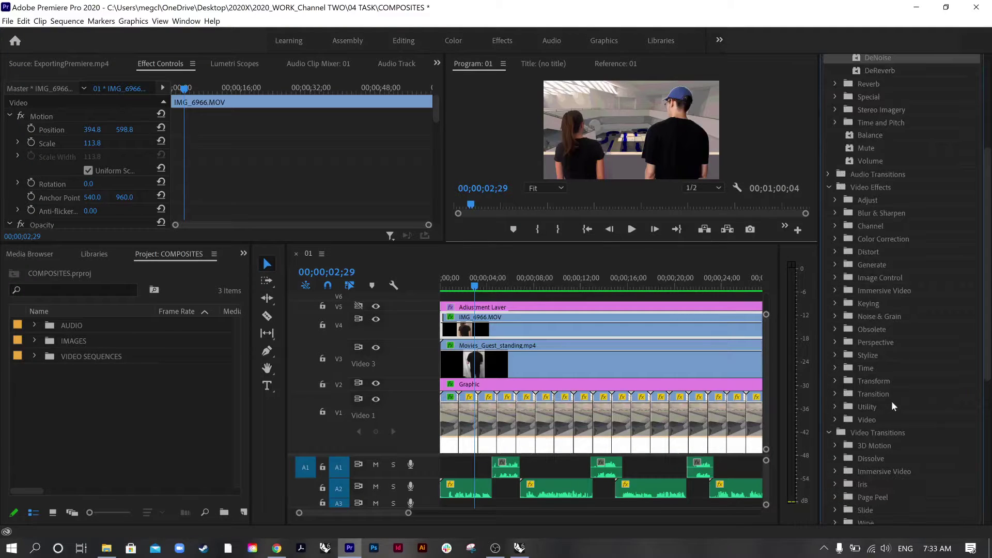
pyautogui.scroll(-1, 892, 402)
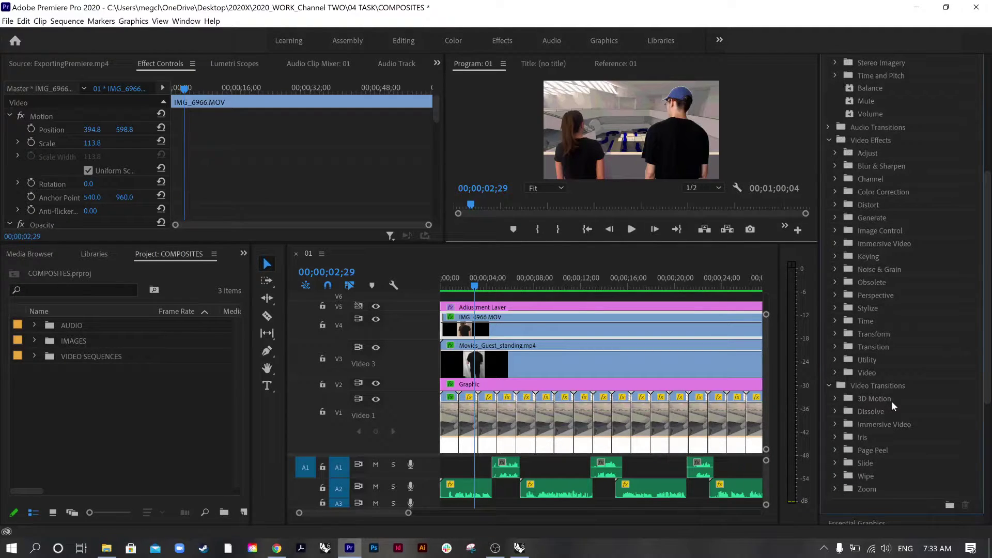
pyautogui.click(835, 450)
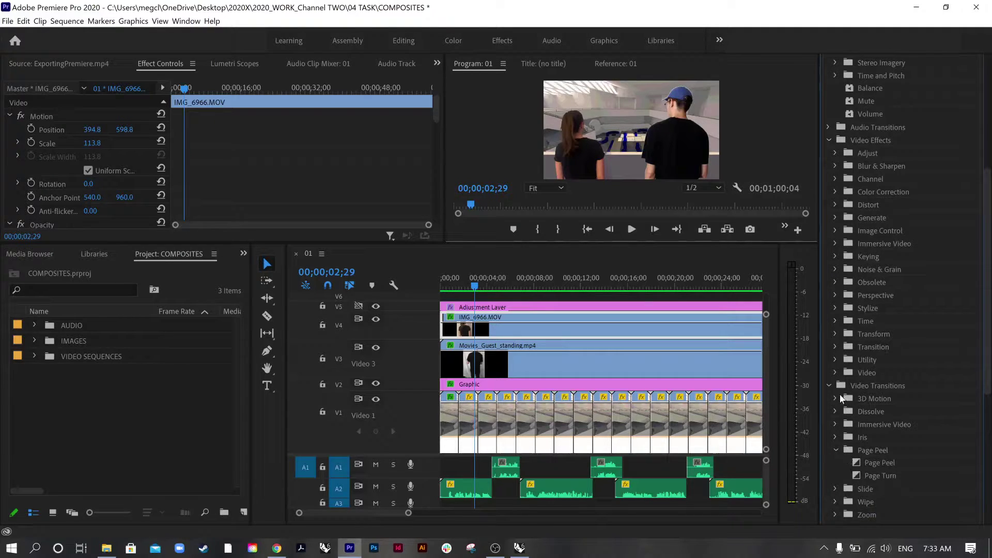
pyautogui.click(834, 411)
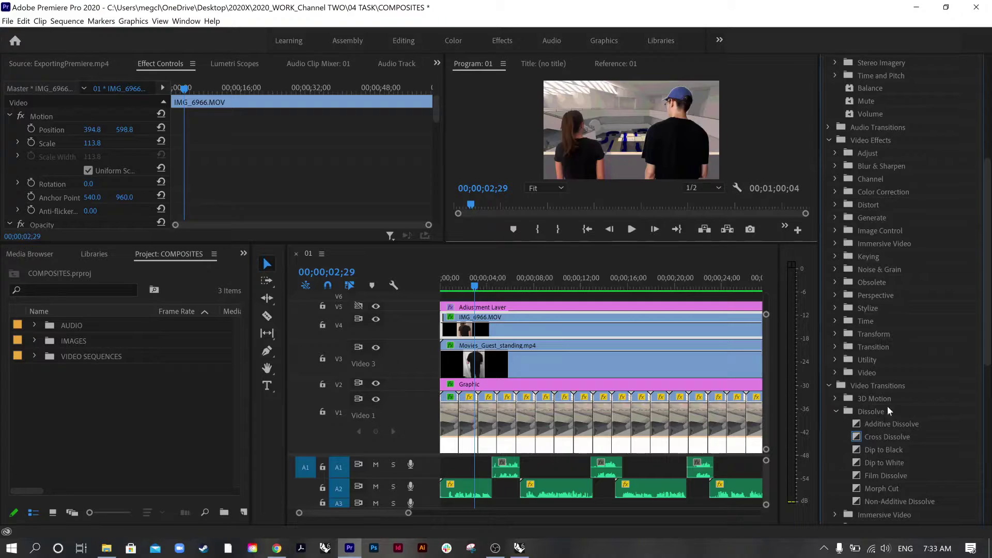
pyautogui.scroll(2, 879, 315)
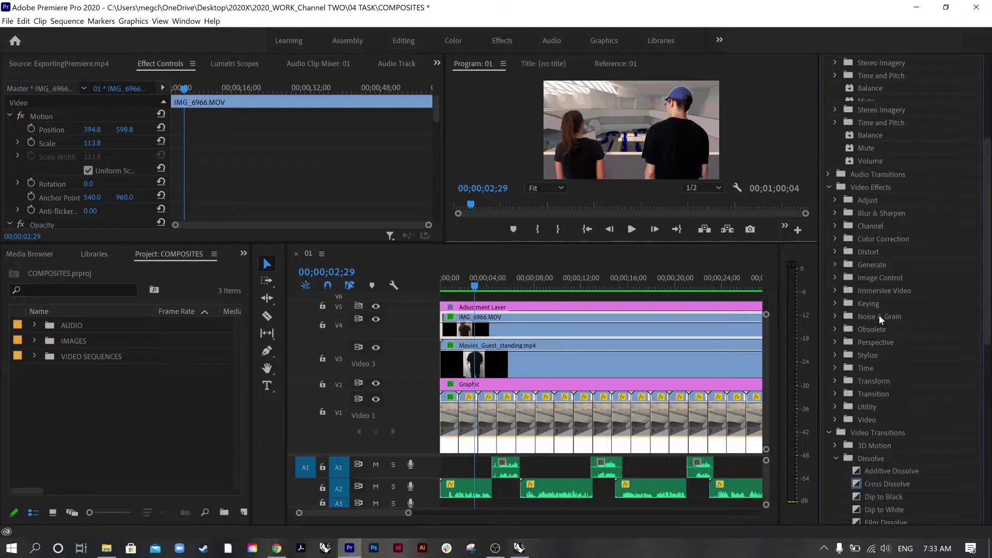
pyautogui.click(828, 433)
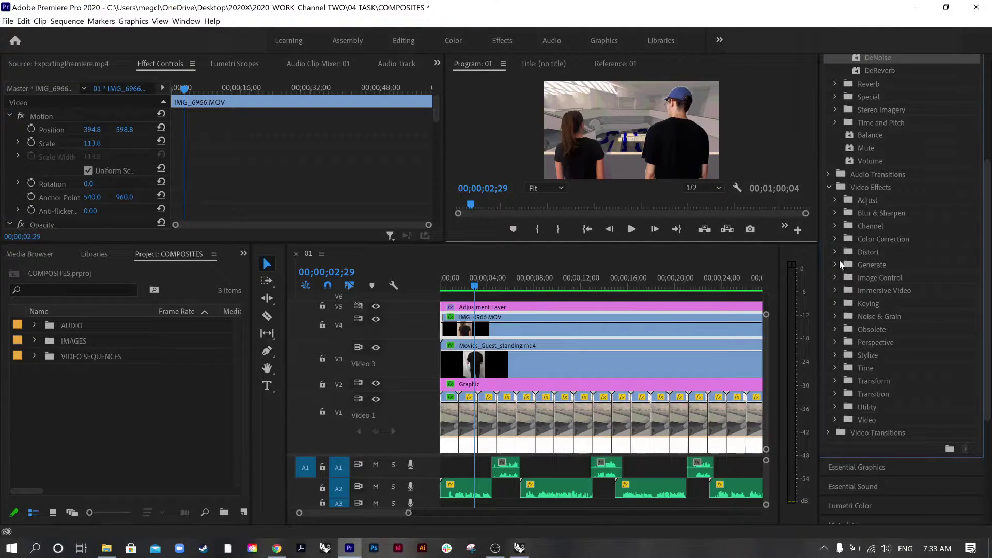
pyautogui.scroll(2, 839, 259)
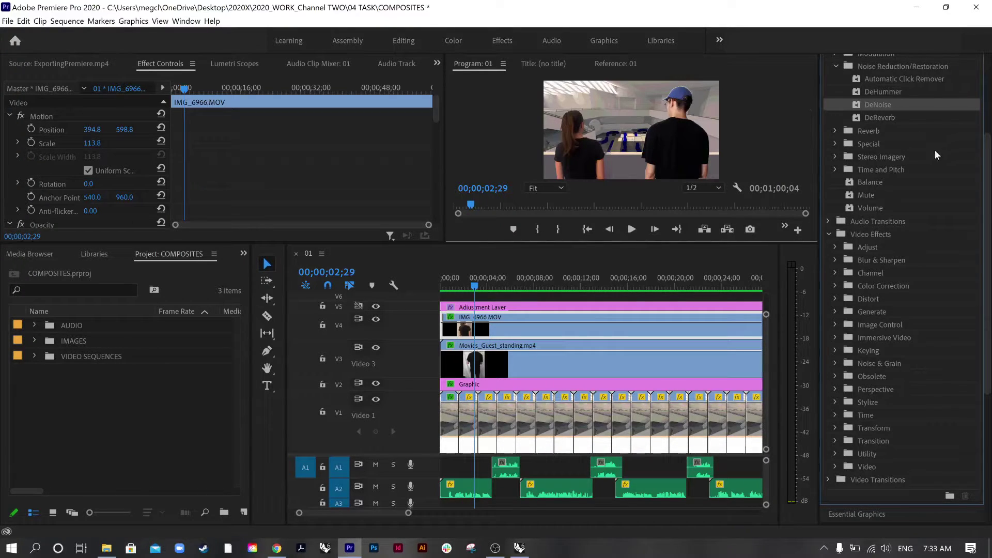
pyautogui.scroll(2, 912, 161)
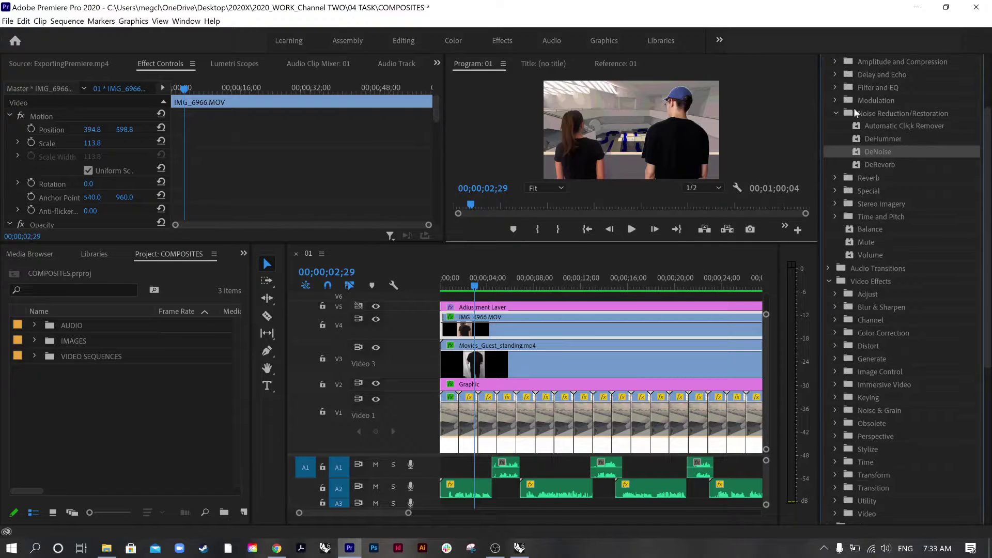
pyautogui.click(836, 112)
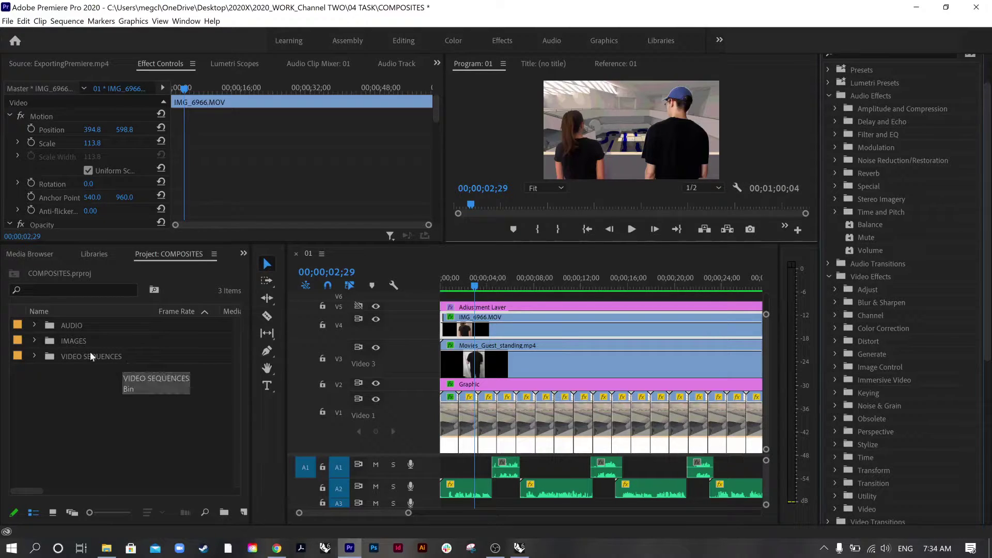
# Inspect the clips in the AUDIO bin and check the Video 3 layer by hiding and reshowing its track.
pyautogui.click(35, 325)
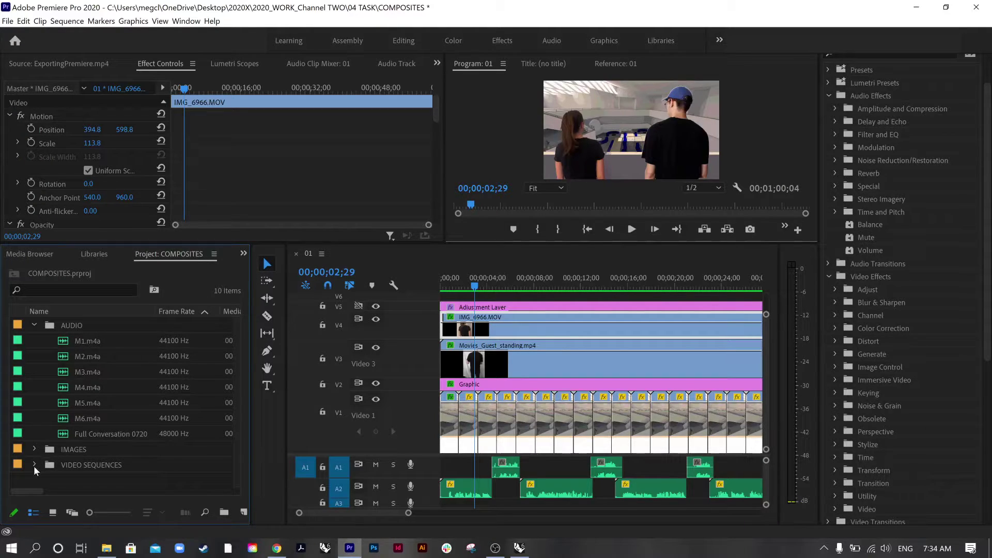
pyautogui.click(34, 325)
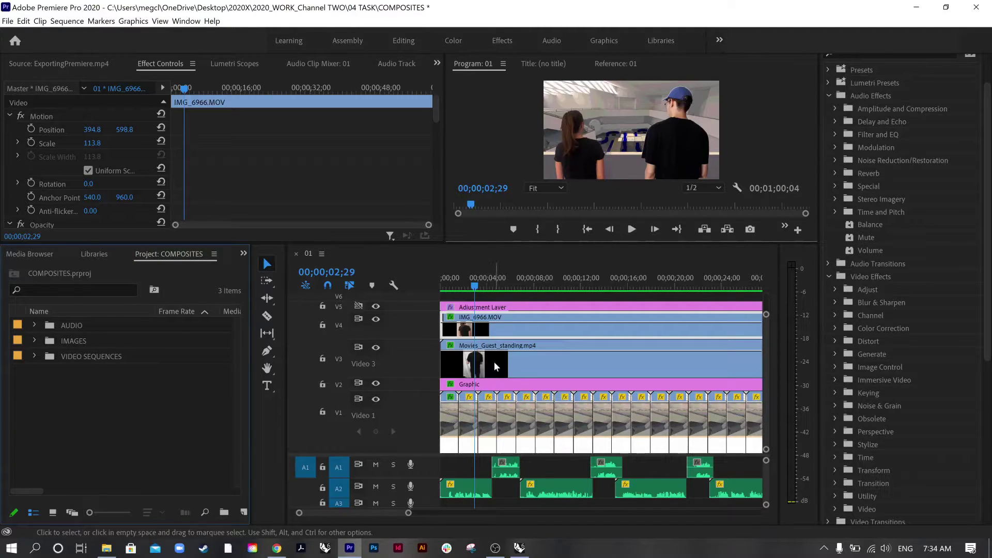
pyautogui.click(376, 346)
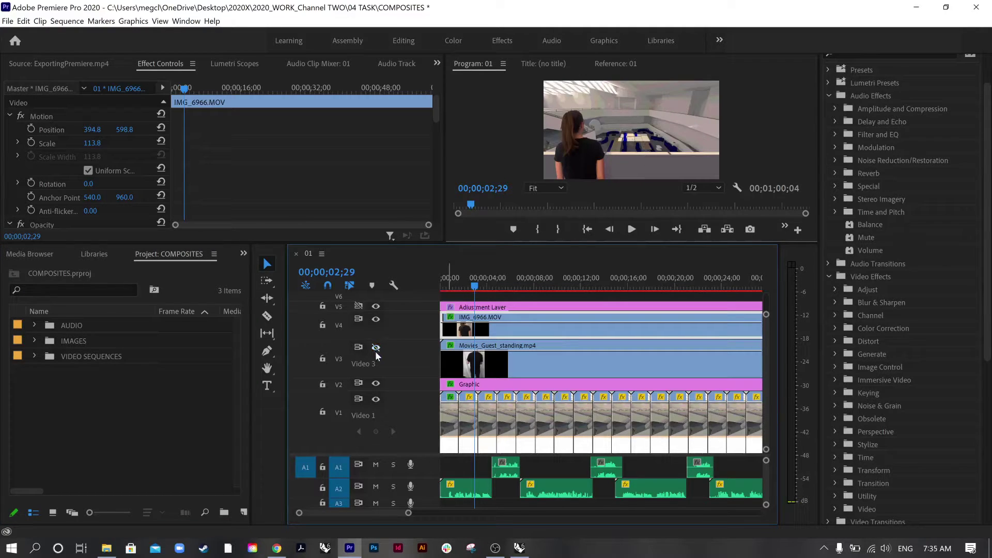
pyautogui.click(376, 347)
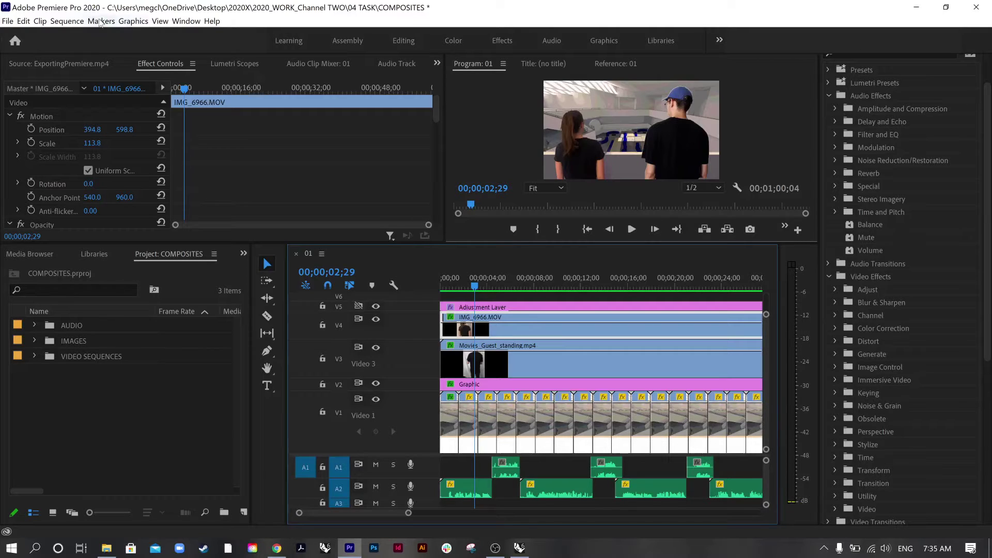
# Review the sequence settings for frame size, timebase, audio and video previews, and close them.
pyautogui.click(68, 21)
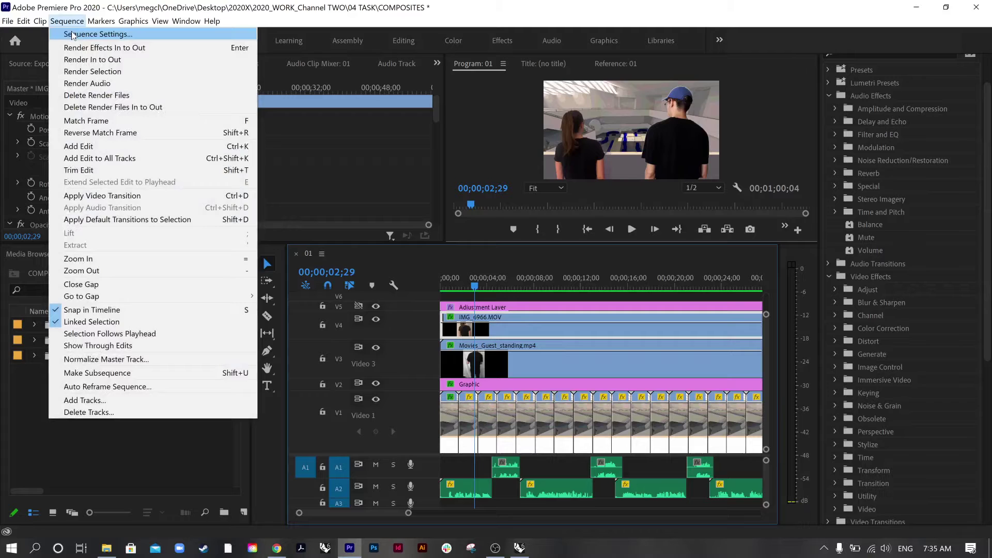
pyautogui.click(73, 34)
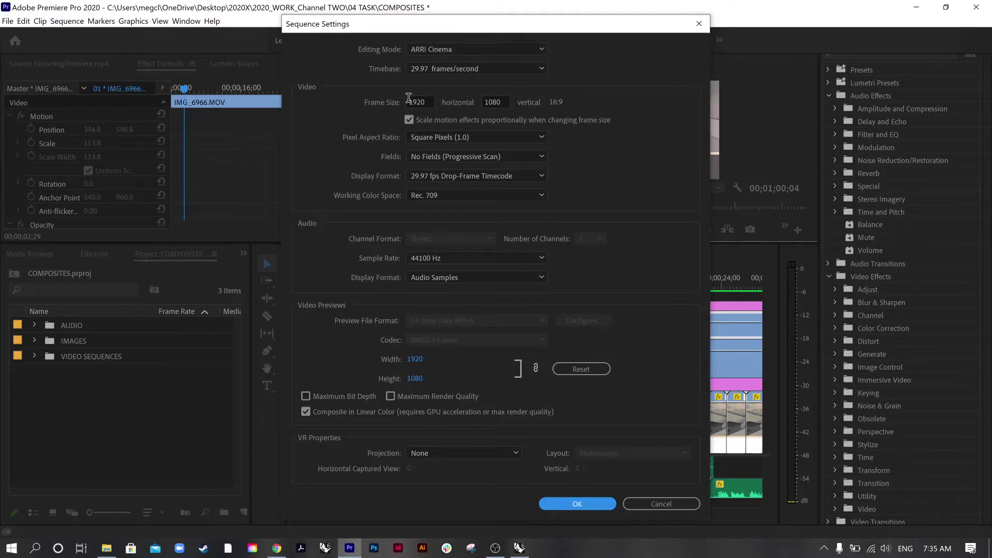
pyautogui.moveTo(463, 25); pyautogui.dragTo(357, 36)
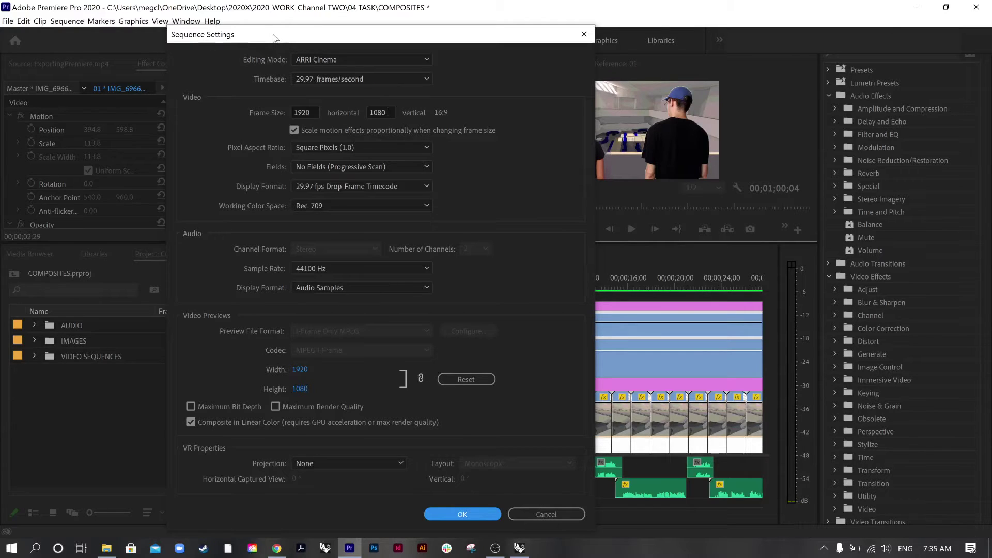
pyautogui.moveTo(267, 40); pyautogui.dragTo(254, 31)
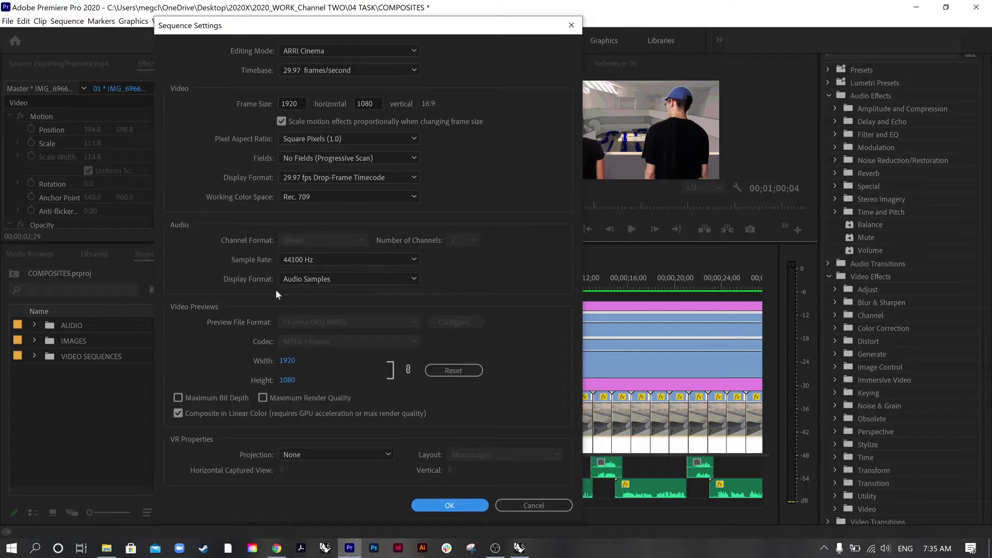
pyautogui.click(480, 508)
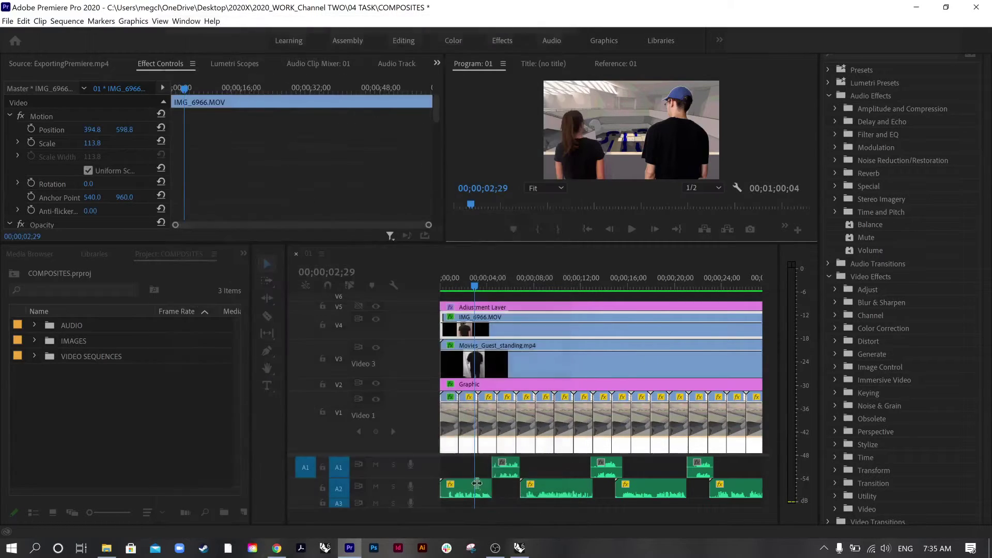
# Open the media export settings for sequence 01 and scrub the output preview to about 00;00;55;05.
pyautogui.click(7, 21)
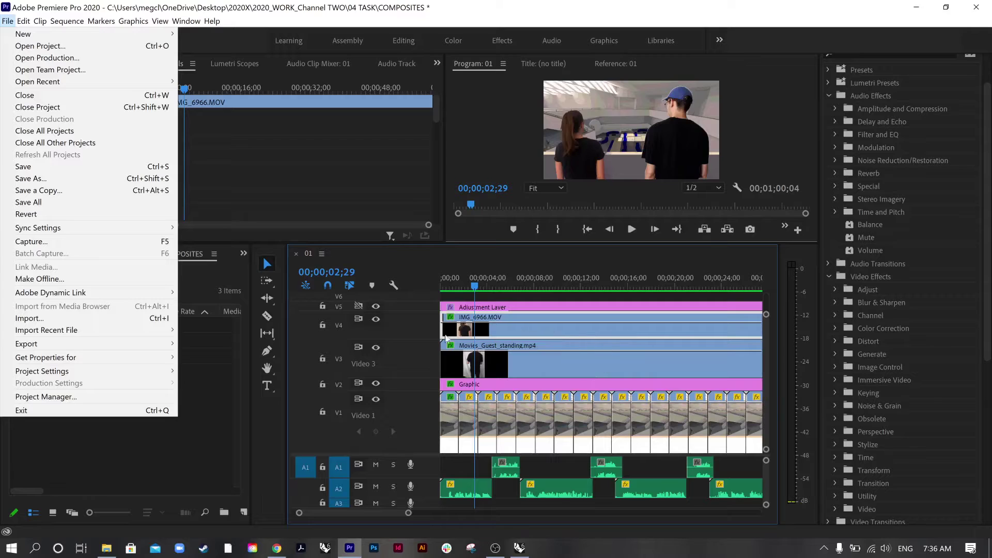
pyautogui.moveTo(89, 352)
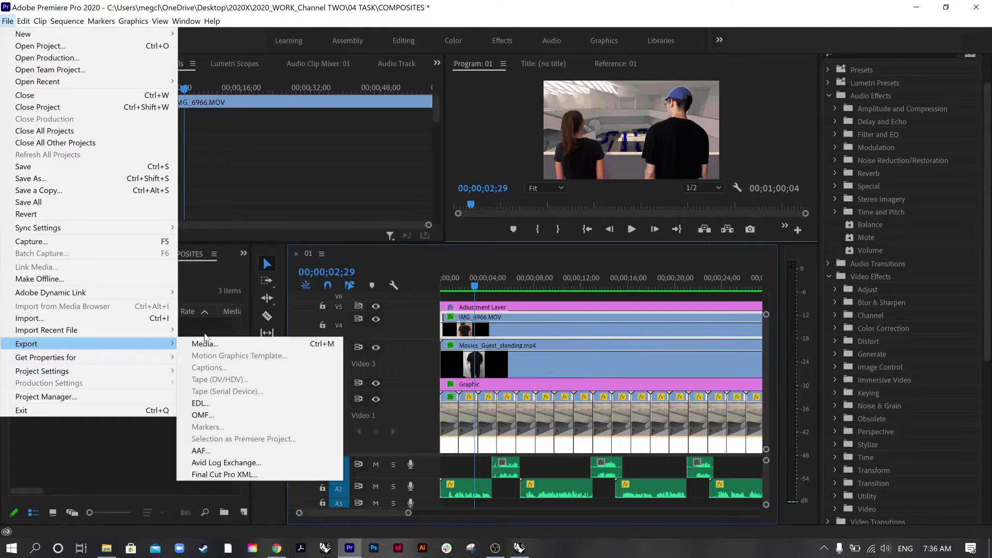
pyautogui.click(208, 343)
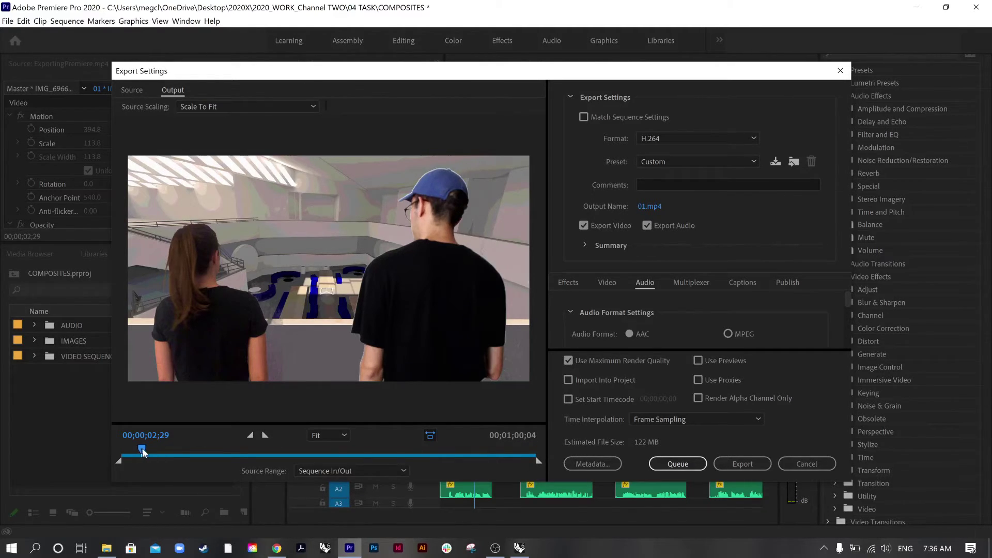
pyautogui.moveTo(163, 448); pyautogui.dragTo(503, 452)
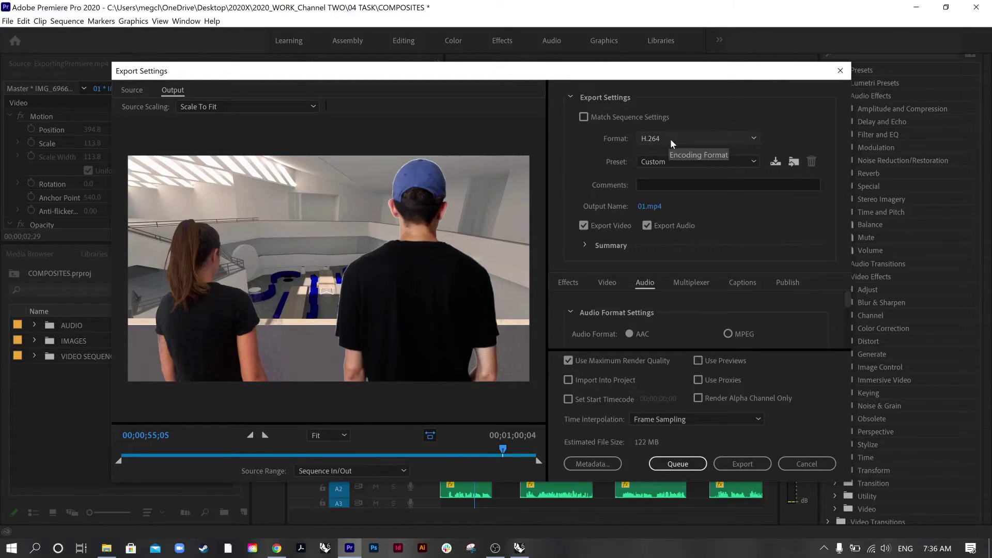
# Keep H.264 as the export format and apply the YouTube 1080p Full HD preset.
pyautogui.click(656, 140)
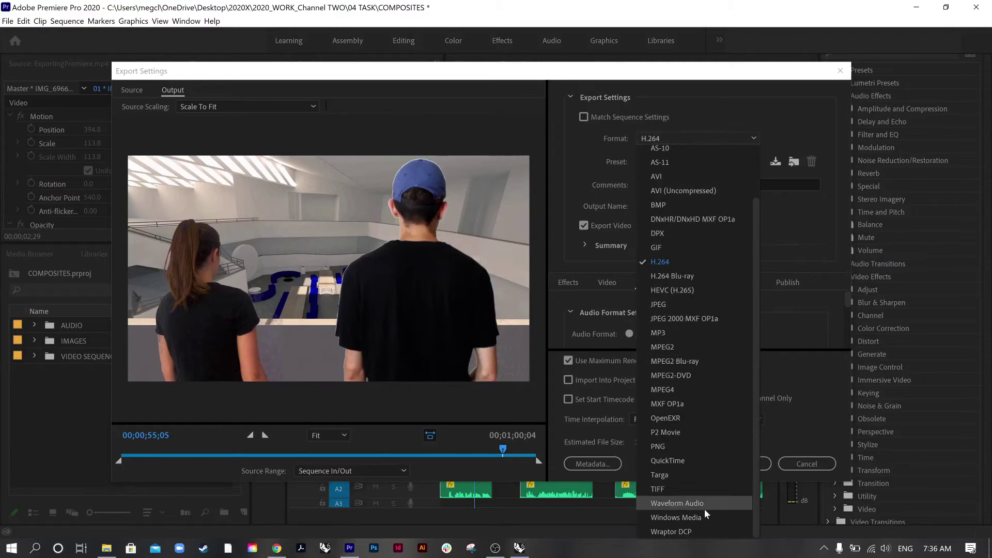
pyautogui.scroll(2, 712, 345)
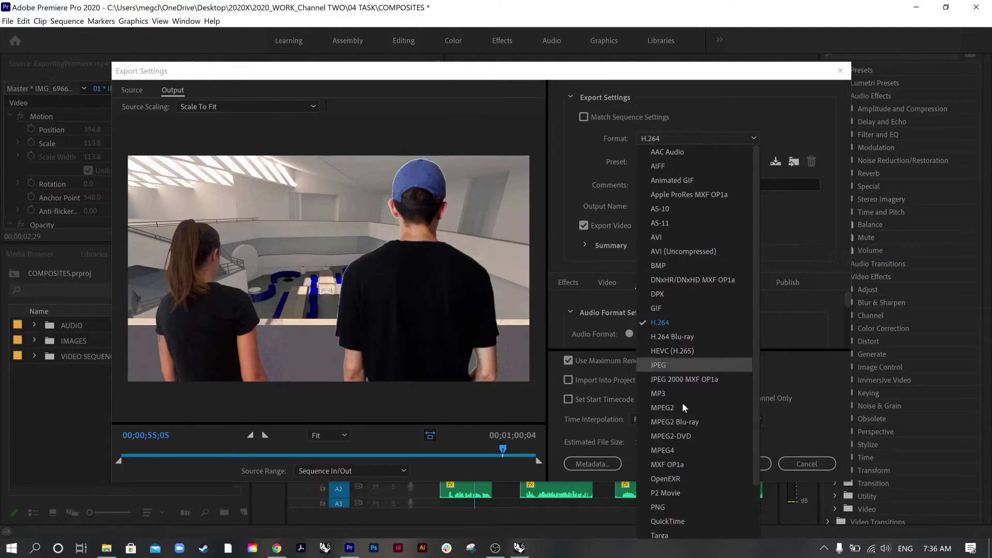
pyautogui.click(765, 139)
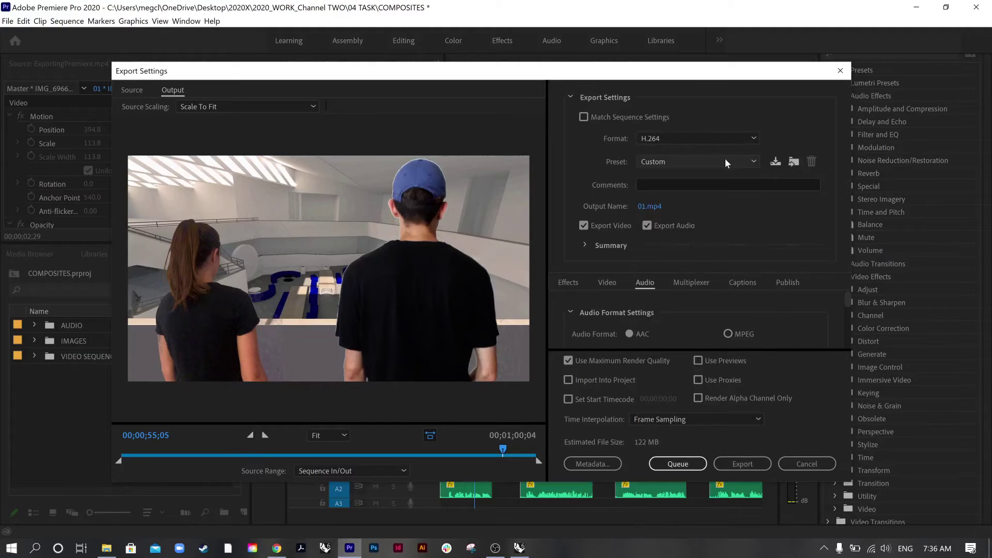
pyautogui.click(709, 159)
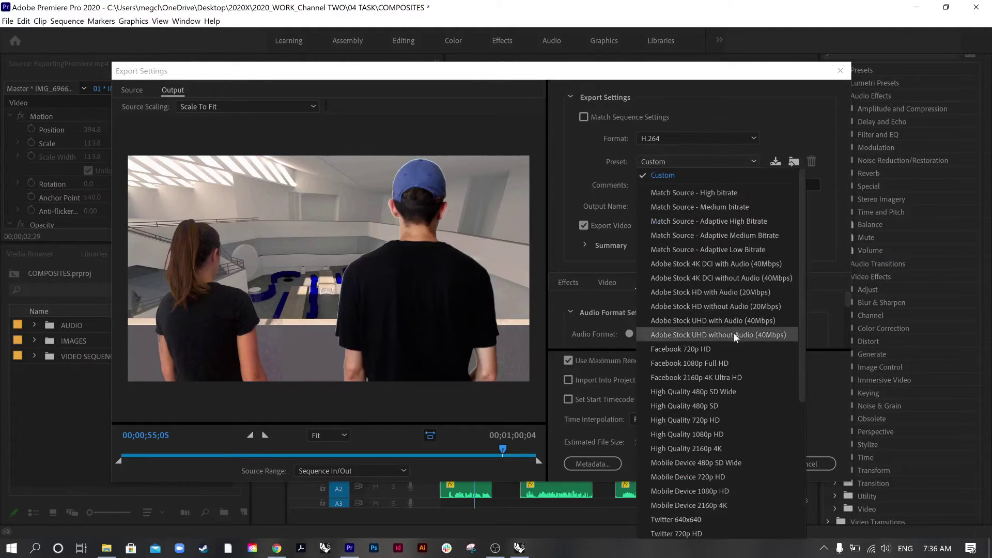
pyautogui.scroll(-5, 731, 328)
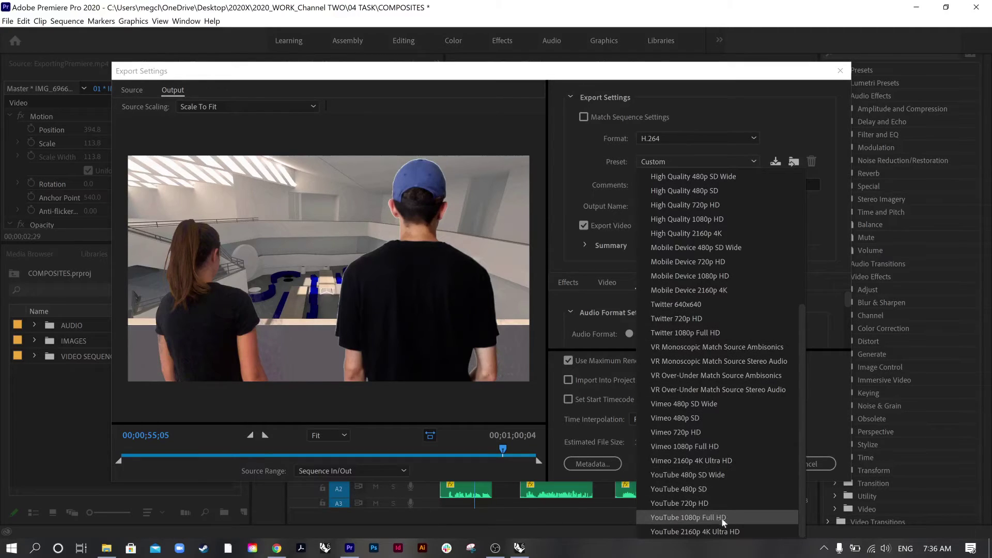
pyautogui.click(692, 519)
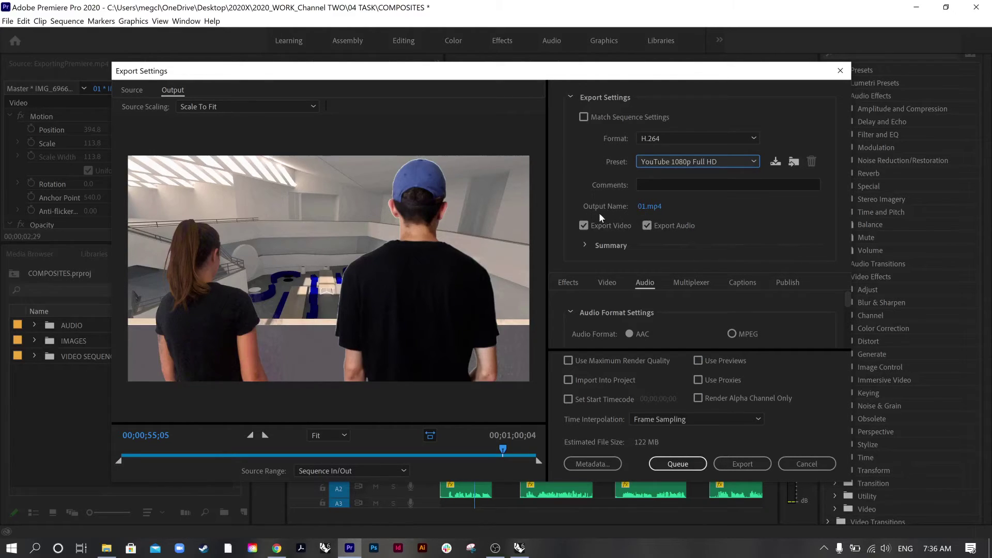
# Check the save folder and file name set for the exported video without changing them.
pyautogui.click(645, 207)
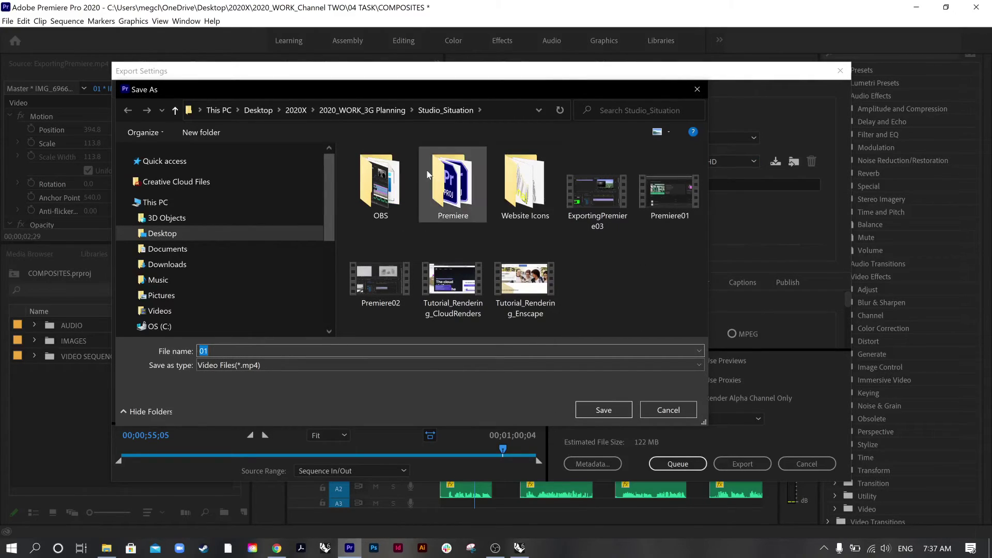
pyautogui.click(650, 410)
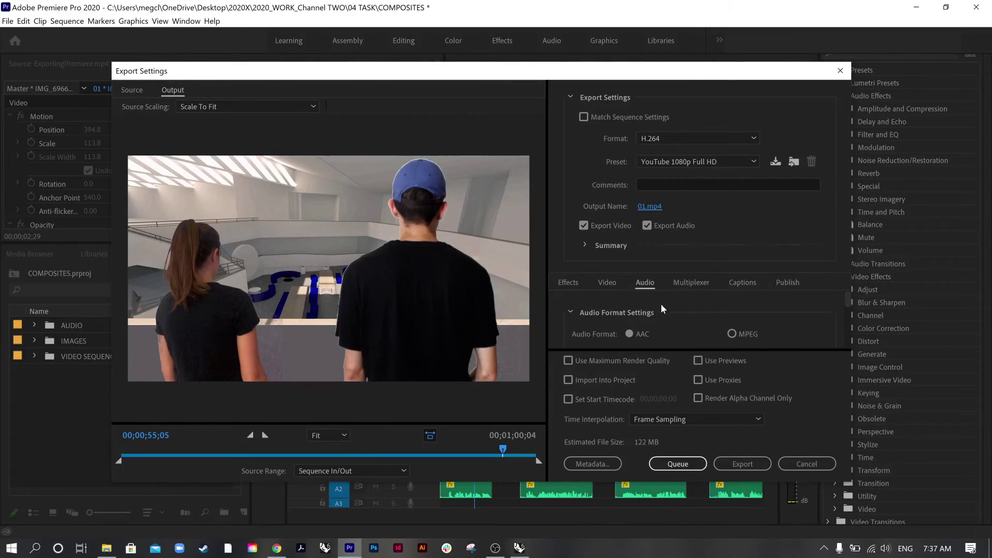
# Review the audio format, codec, channel and bitrate settings for the export, and enable Use Maximum Render Quality.
pyautogui.scroll(-3, 673, 320)
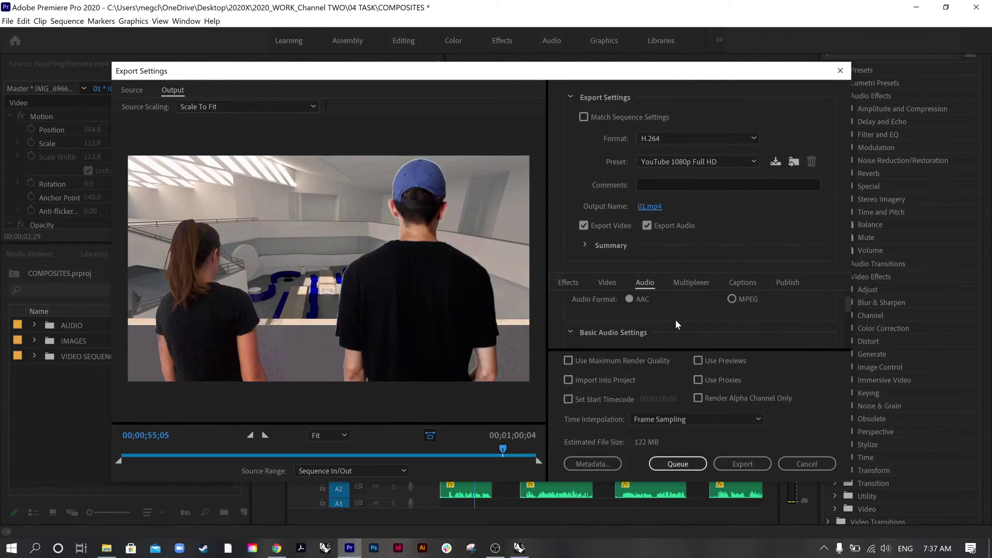
pyautogui.scroll(-1, 675, 320)
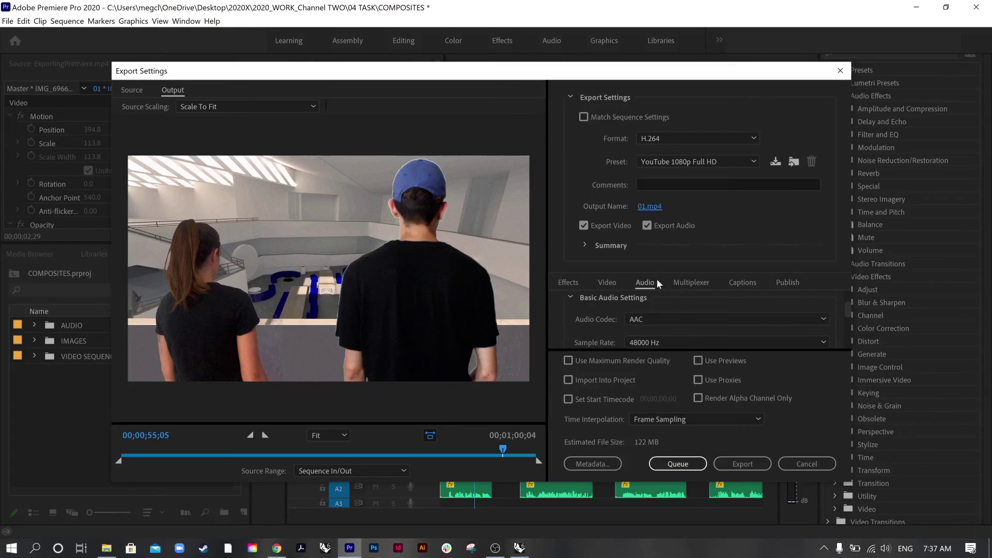
pyautogui.scroll(-3, 652, 327)
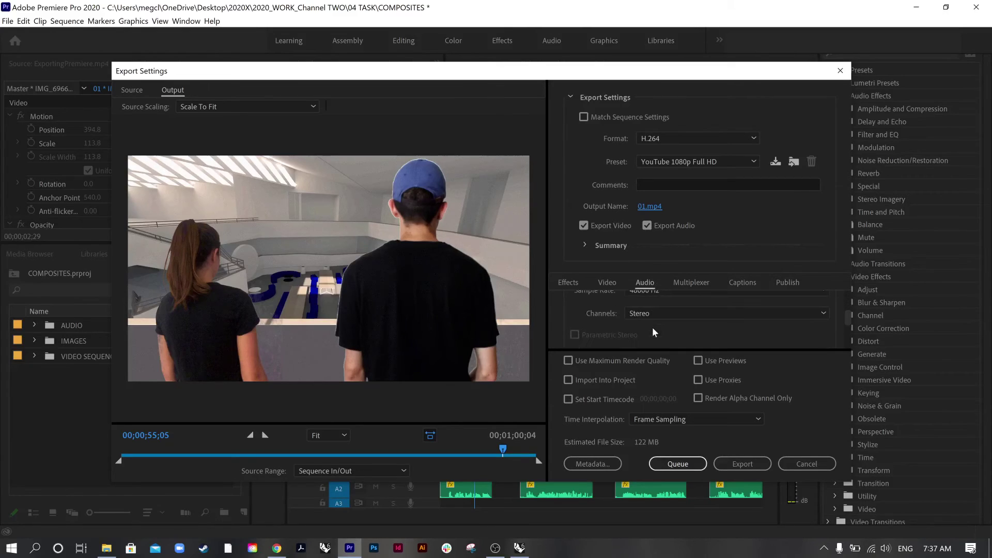
pyautogui.scroll(-1, 653, 328)
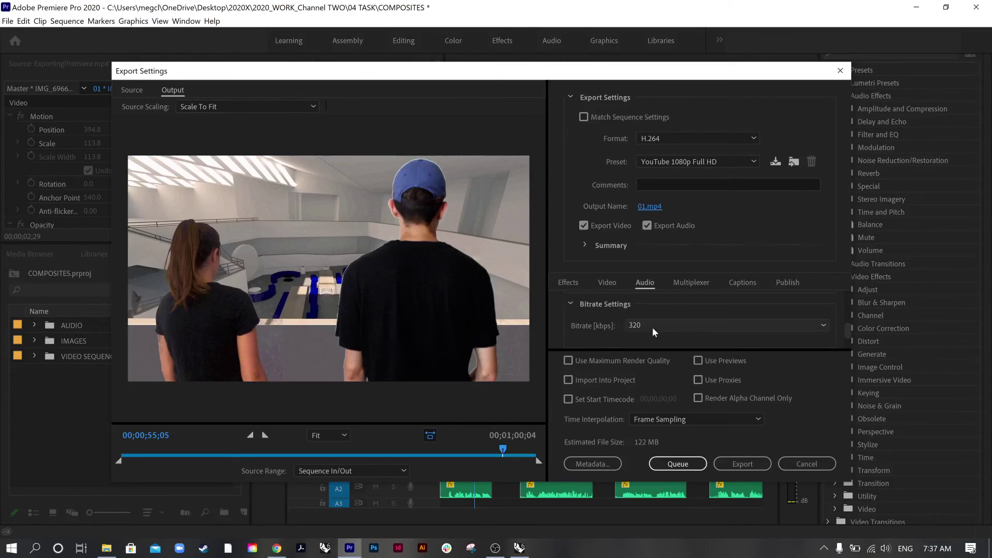
pyautogui.scroll(3, 658, 334)
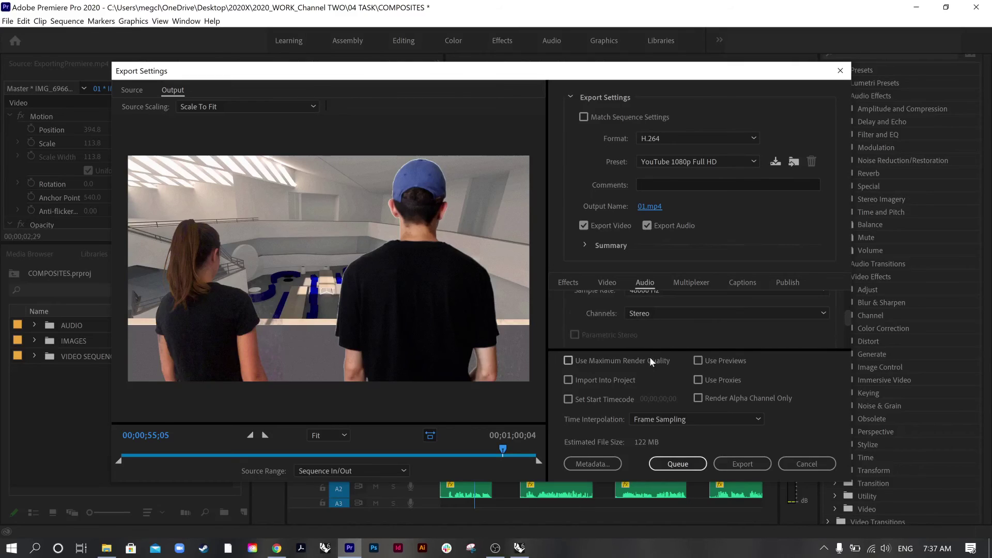
pyautogui.click(570, 364)
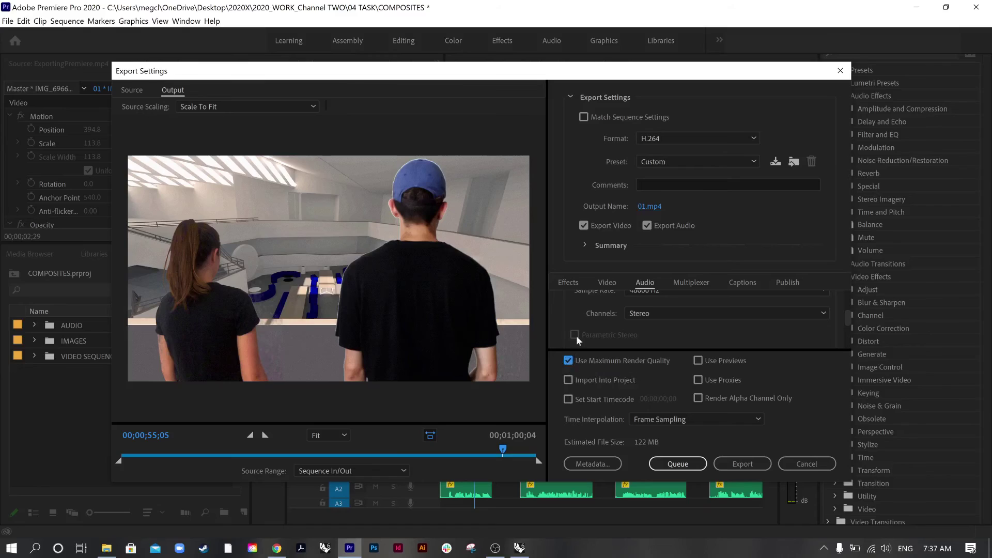